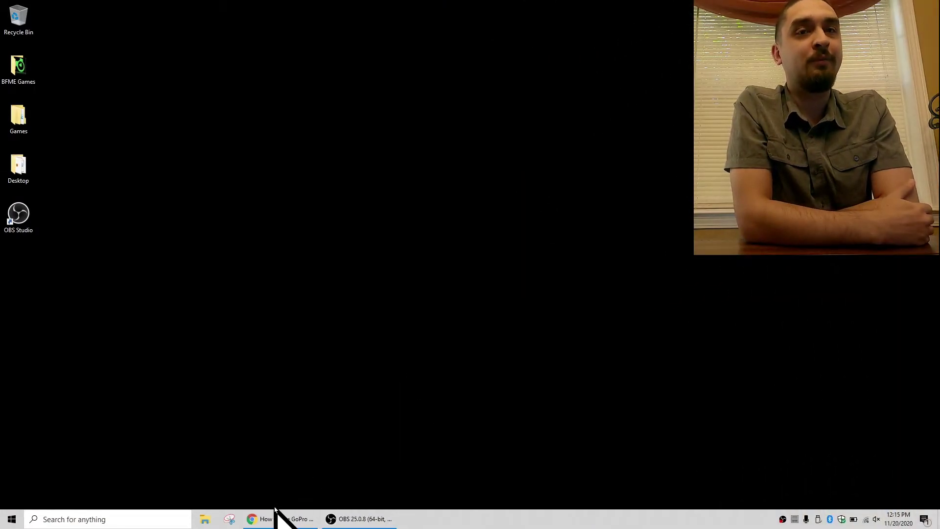
- Restore the GoPro webcam article window and read down through its setup steps
mouse_move(275, 518)
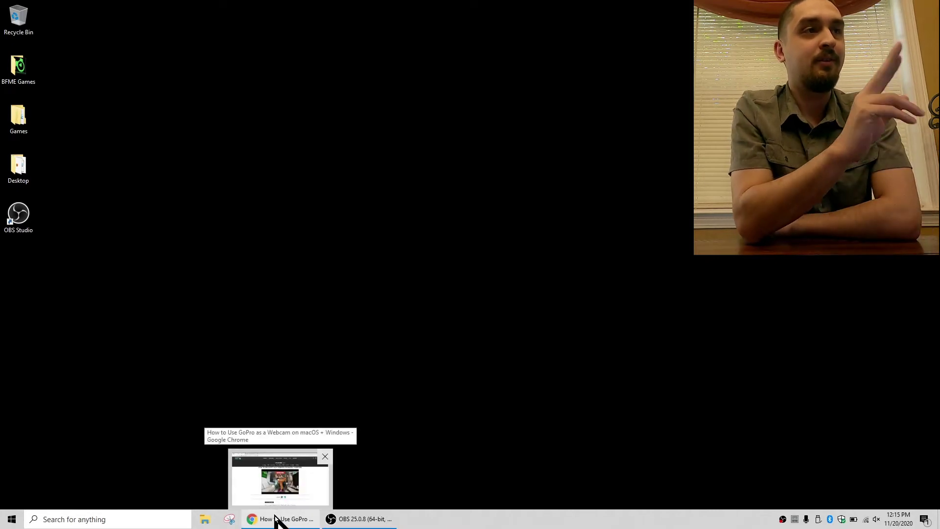
left_click(275, 518)
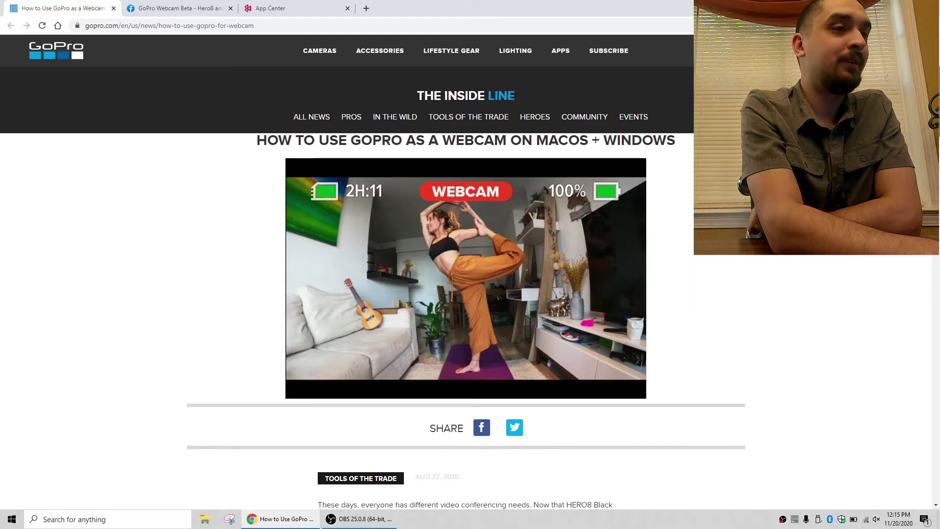
scroll(465, 320, "down", 1)
scroll(466, 321, "down", 5)
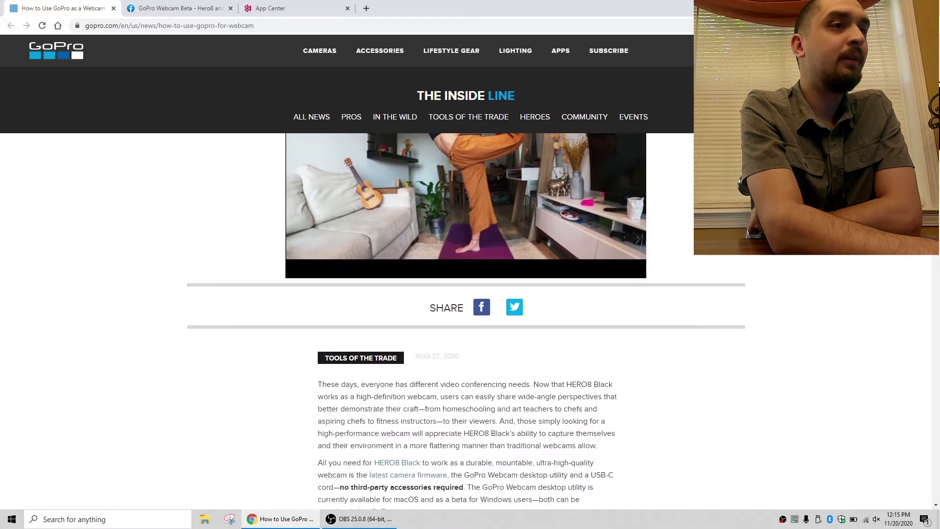
scroll(466, 320, "down", 6)
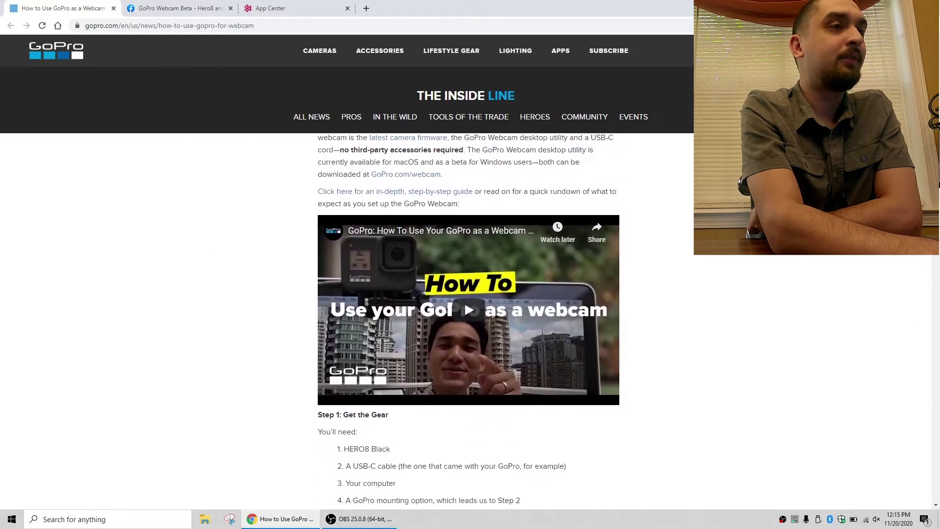
scroll(465, 320, "down", 1)
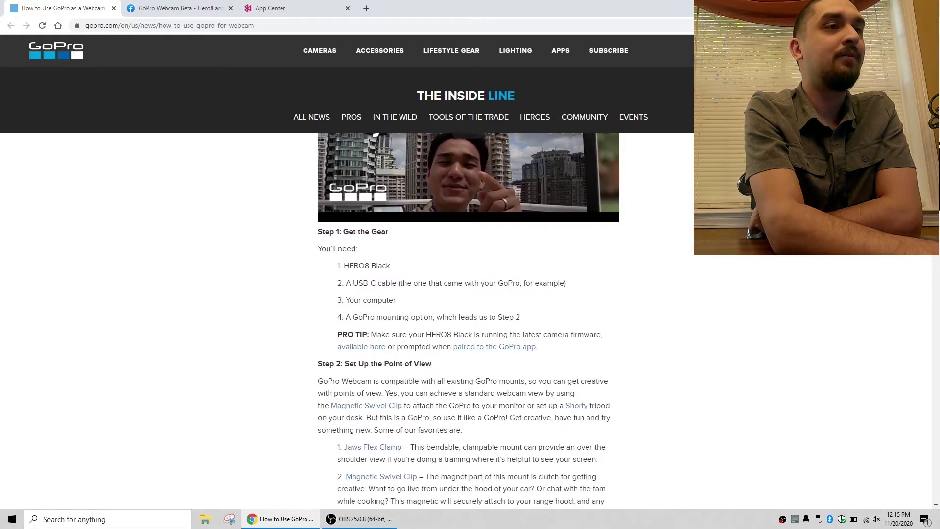
scroll(469, 319, "down", 6)
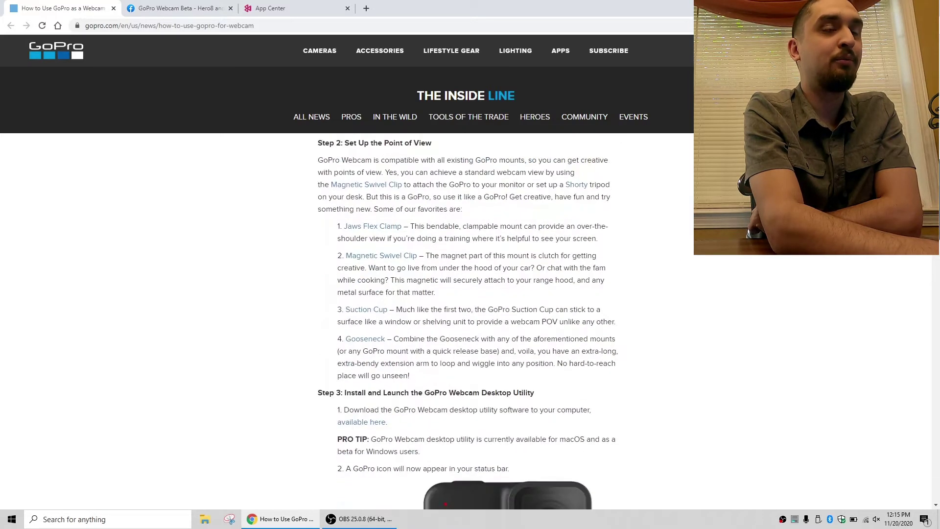
scroll(466, 320, "down", 3)
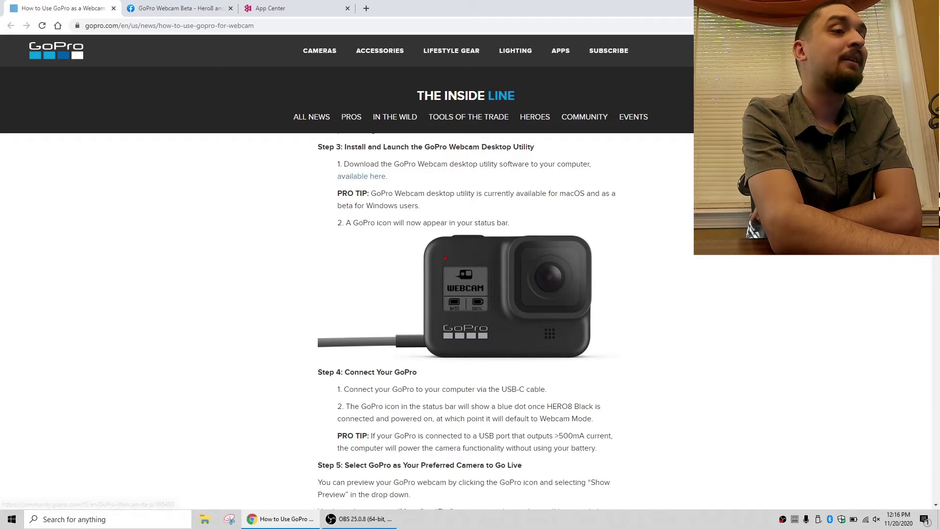
- Finish the article, return to Step 3's utility install, then switch to the Beta group page
scroll(937, 264, "down", 3)
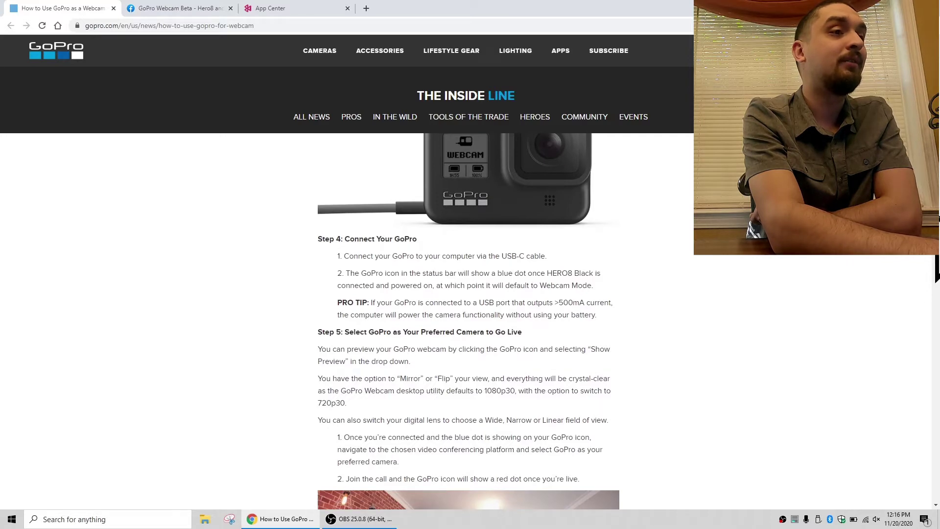
scroll(937, 269, "down", 5)
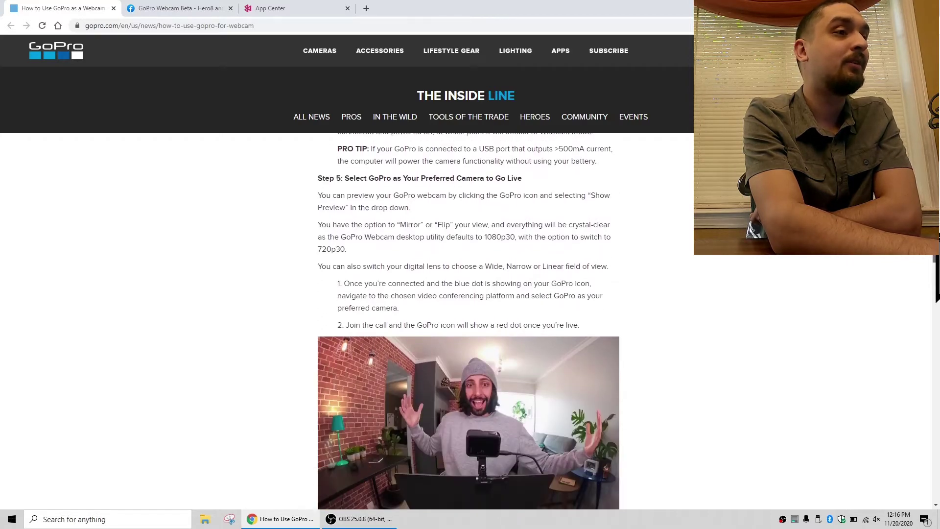
scroll(937, 268, "down", 10)
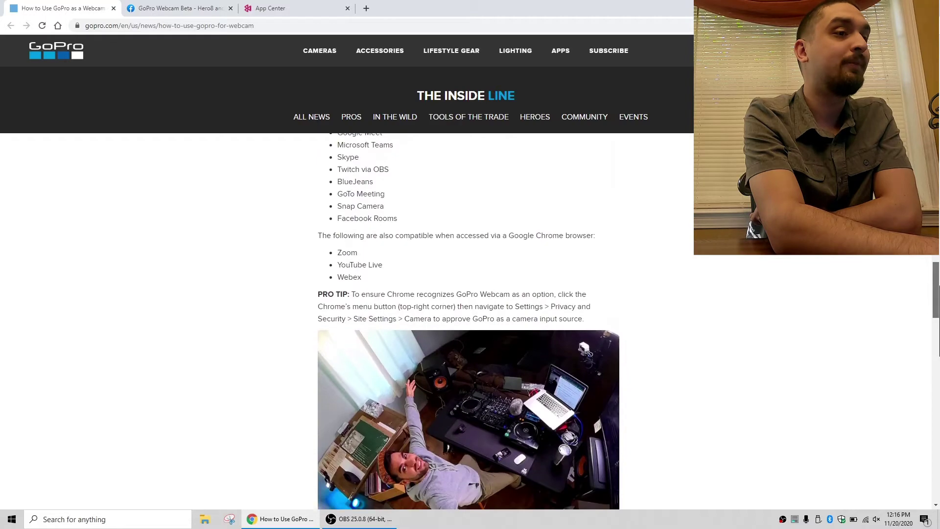
scroll(937, 269, "down", 4)
scroll(937, 269, "down", 13)
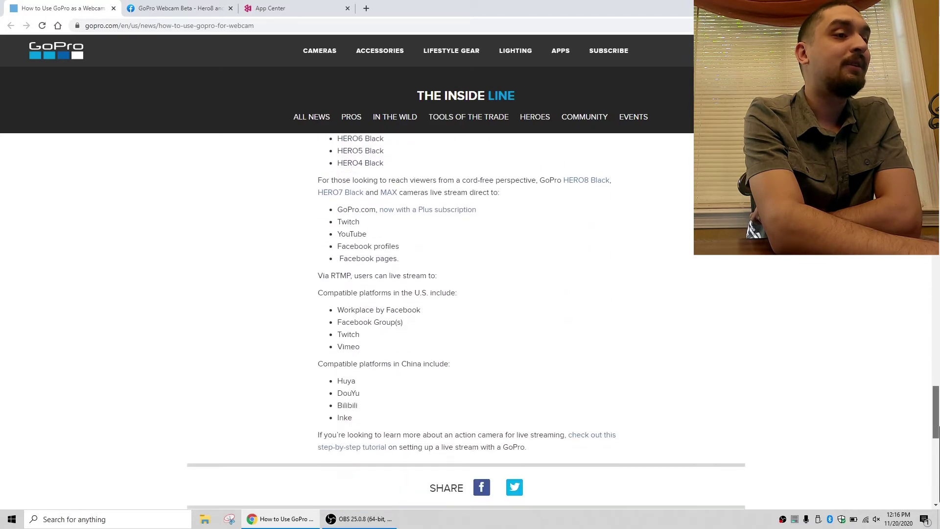
scroll(930, 312, "up", 20)
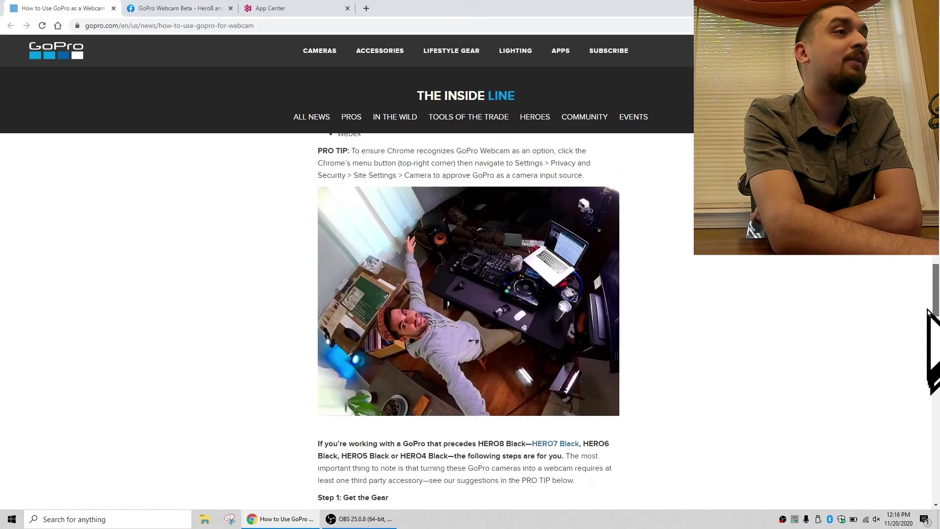
scroll(929, 312, "up", 10)
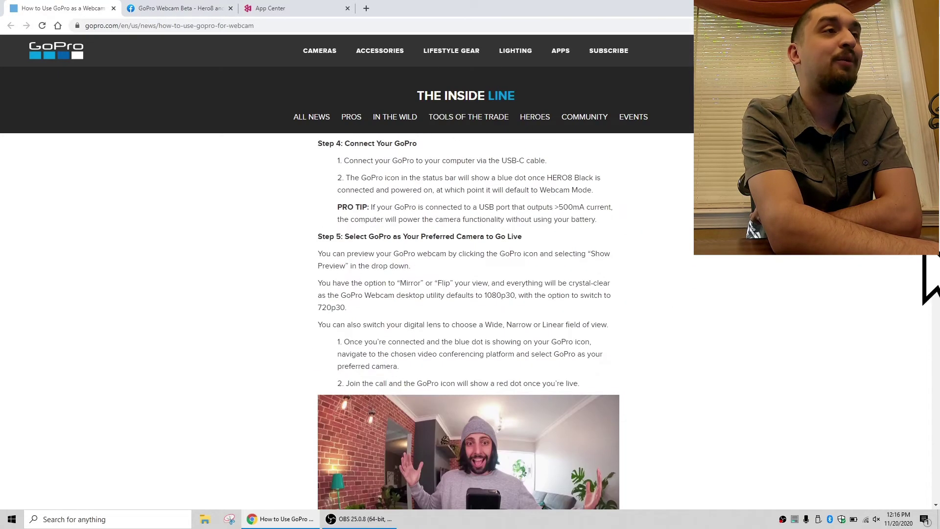
scroll(929, 294, "up", 8)
scroll(929, 275, "down", 4)
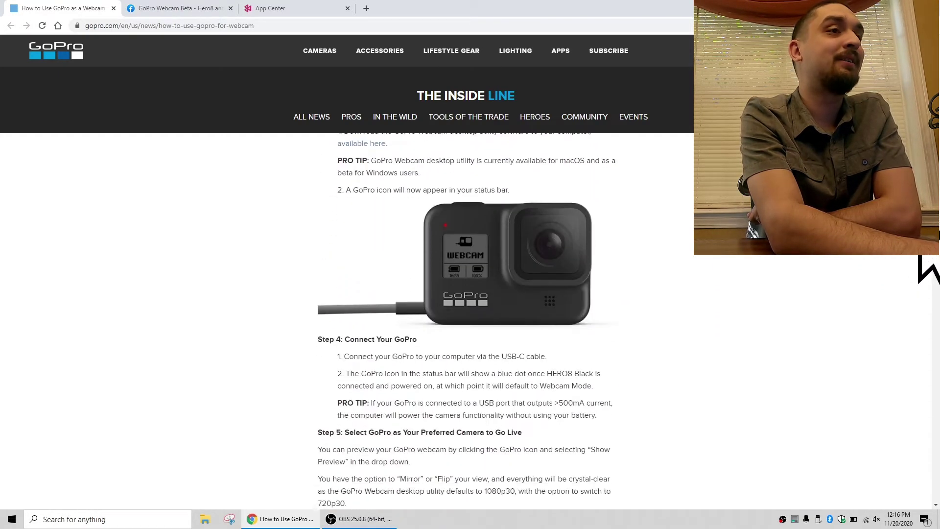
scroll(929, 269, "up", 1)
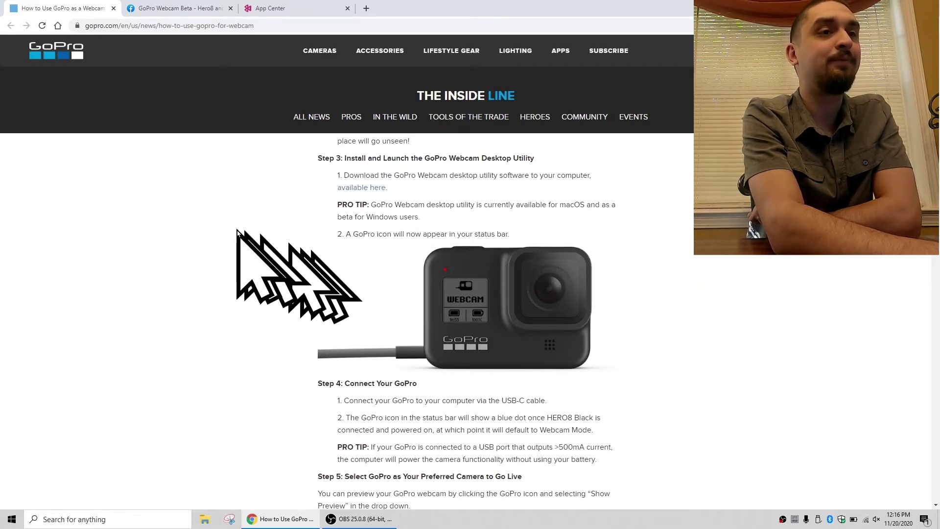
left_click(206, 14)
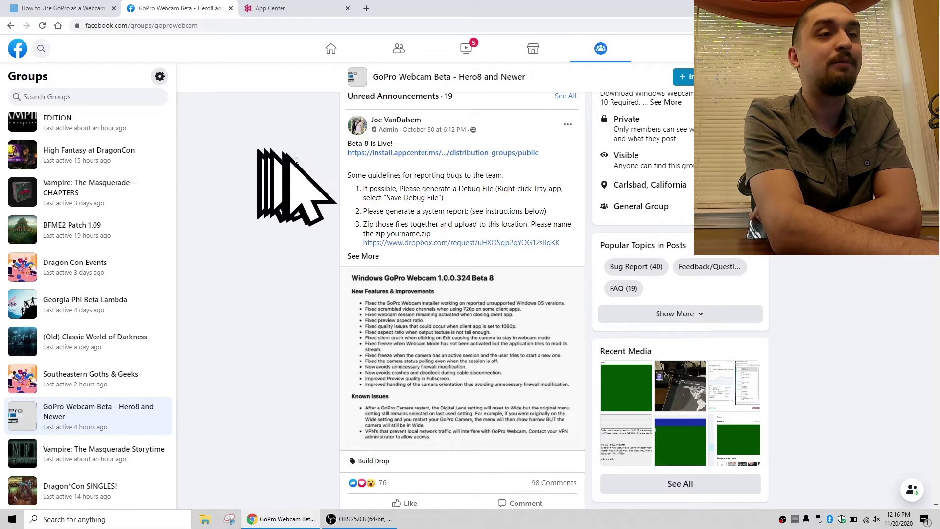
- Find the GoPro Webcam Beta group's Beta 8 (1.0.0.324) announcement and follow its App Center link
scroll(460, 293, "up", 3)
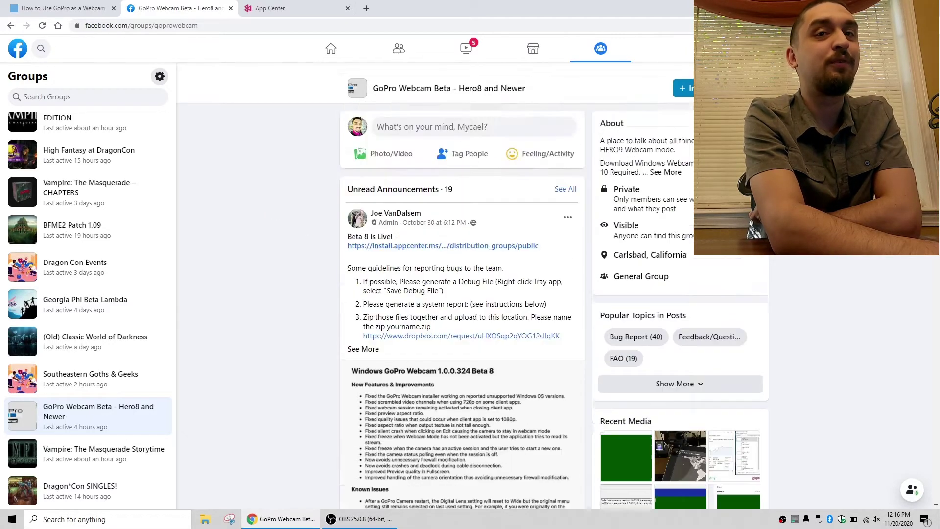
scroll(460, 294, "down", 1)
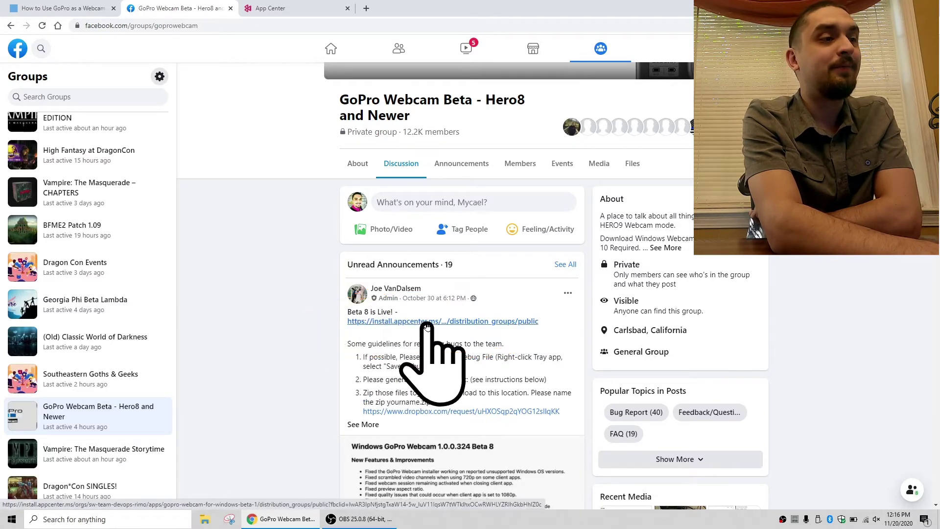
left_click(286, 5)
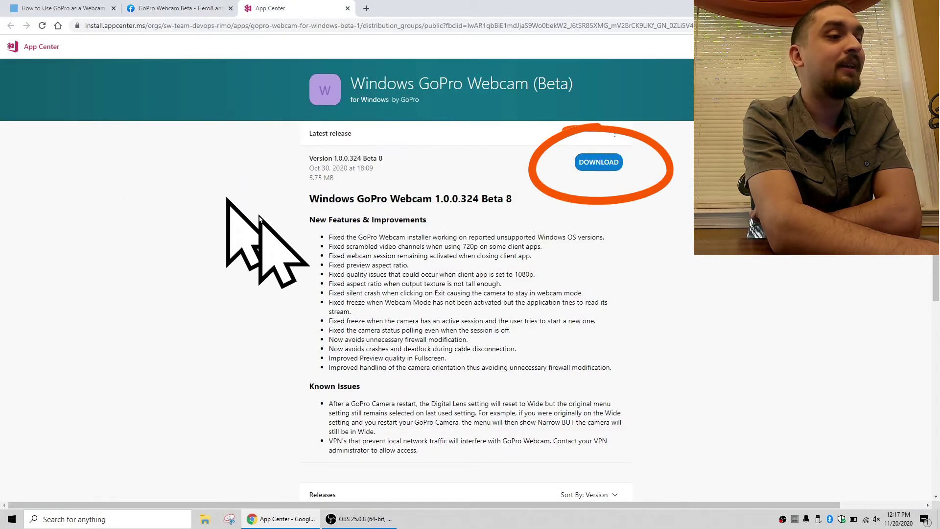
- Download the GoPro.Webcam-1.0.0.324 Beta 8 .msi from App Center, keeping it past Chrome's warning
left_click(583, 166)
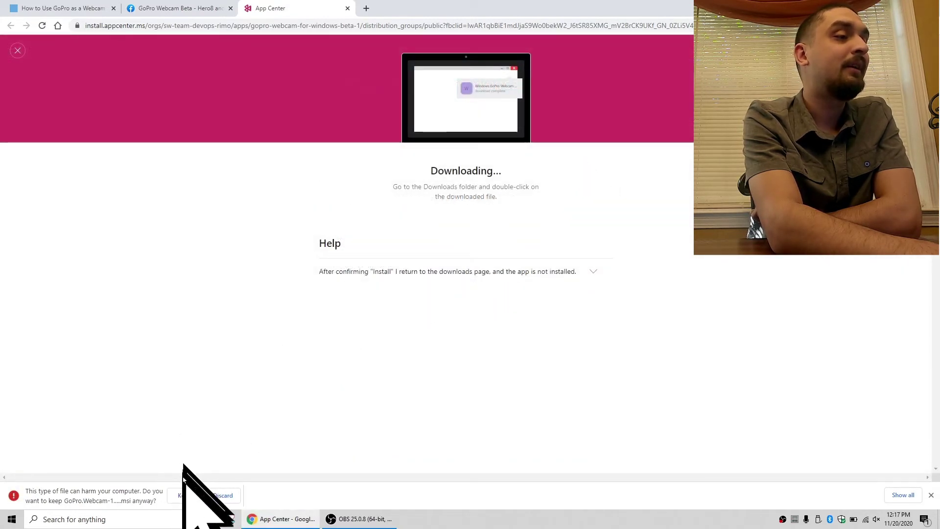
left_click(181, 493)
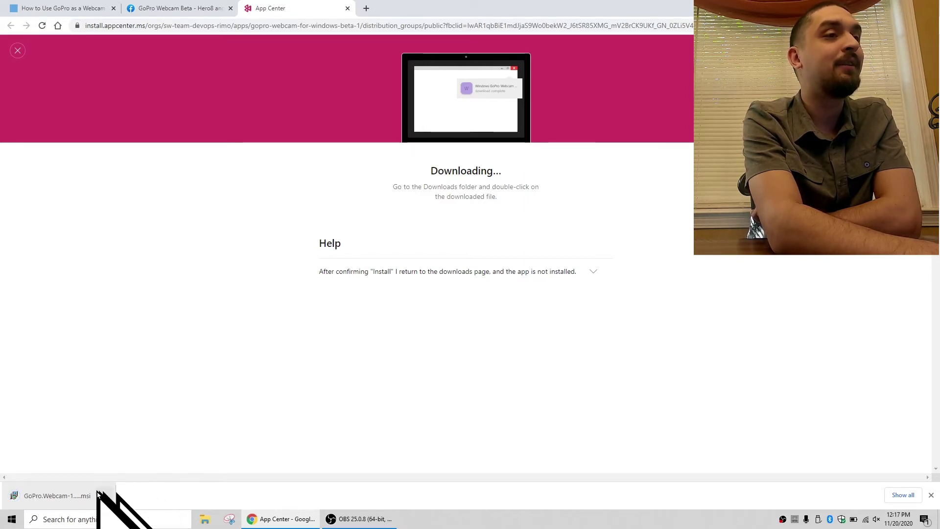
left_click(54, 496)
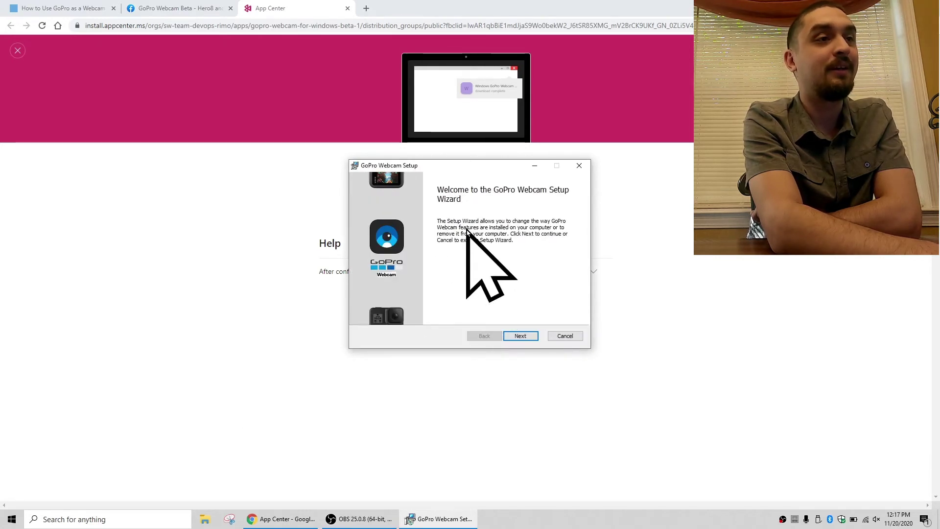
left_click(527, 334)
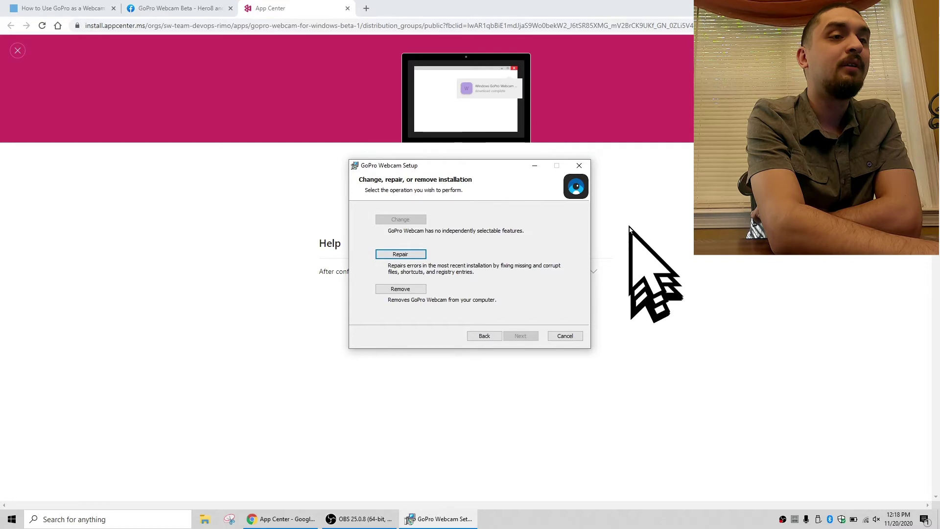
left_click(560, 333)
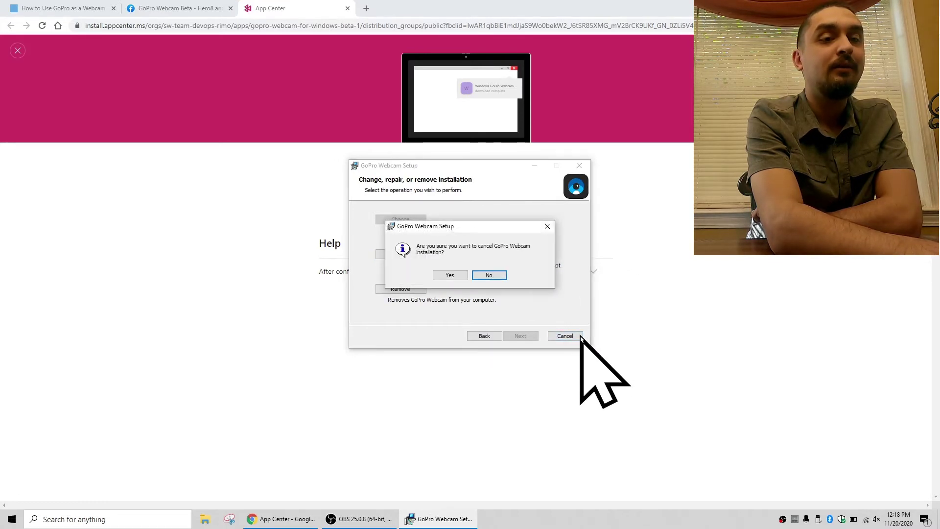
left_click(448, 272)
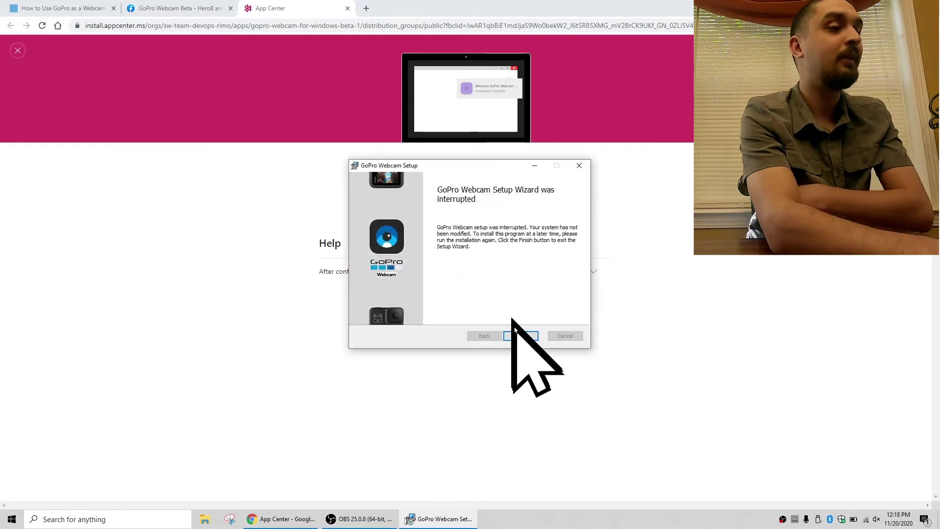
left_click(520, 337)
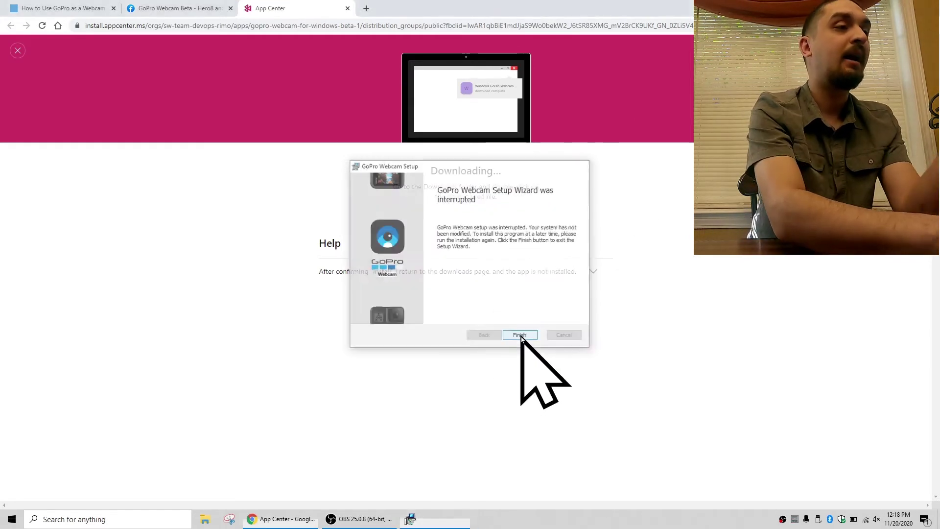
key("super+d")
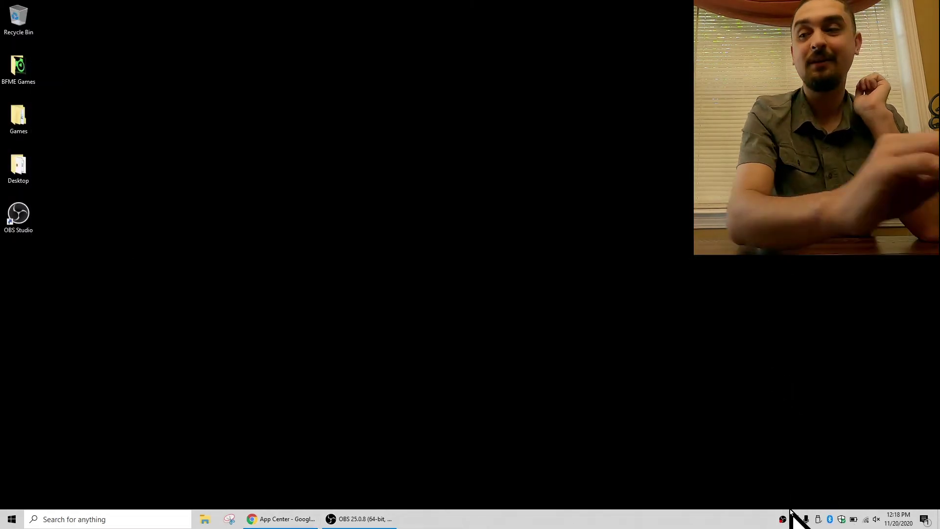
- Search Windows for 'gopro' and start GoPro Webcam running in the background
left_click(135, 519)
type("gopro")
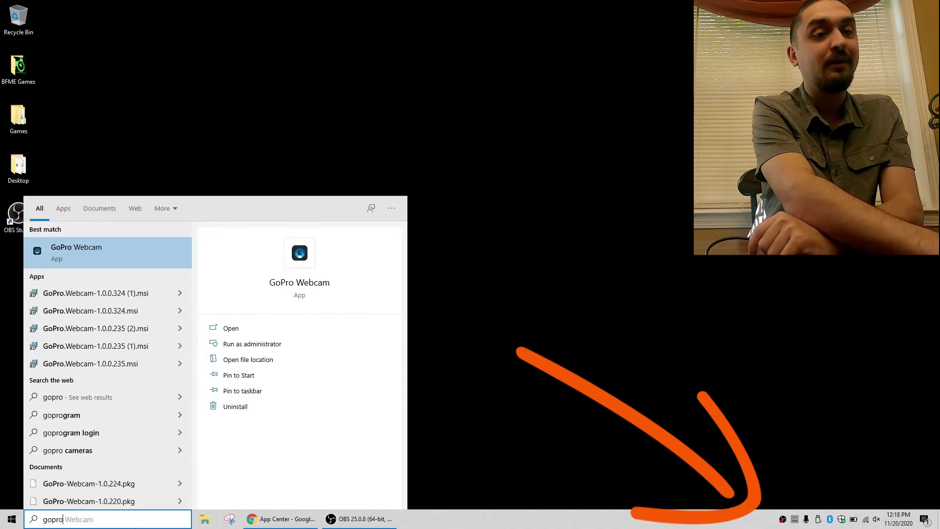
key("Escape")
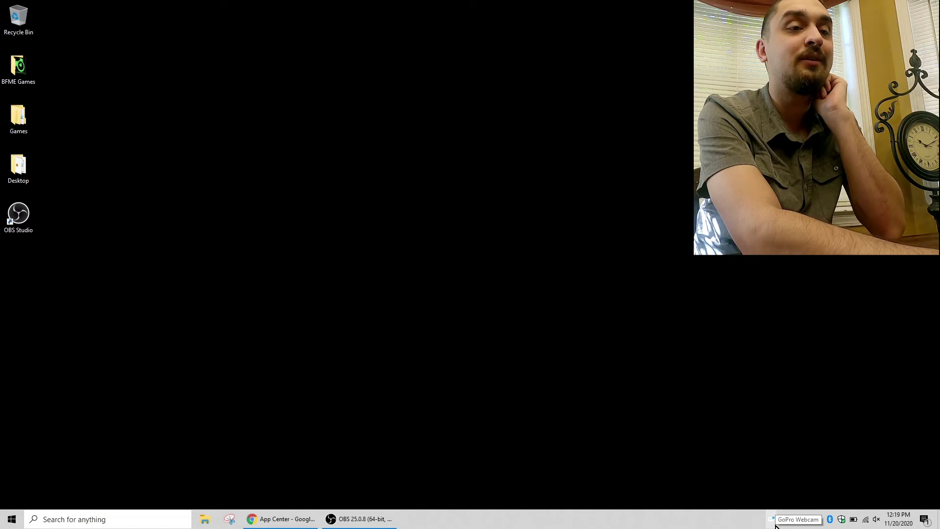
- Show the GoPro Webcam Preview from the tray icon menu and enlarge the live-feed window
right_click(775, 525)
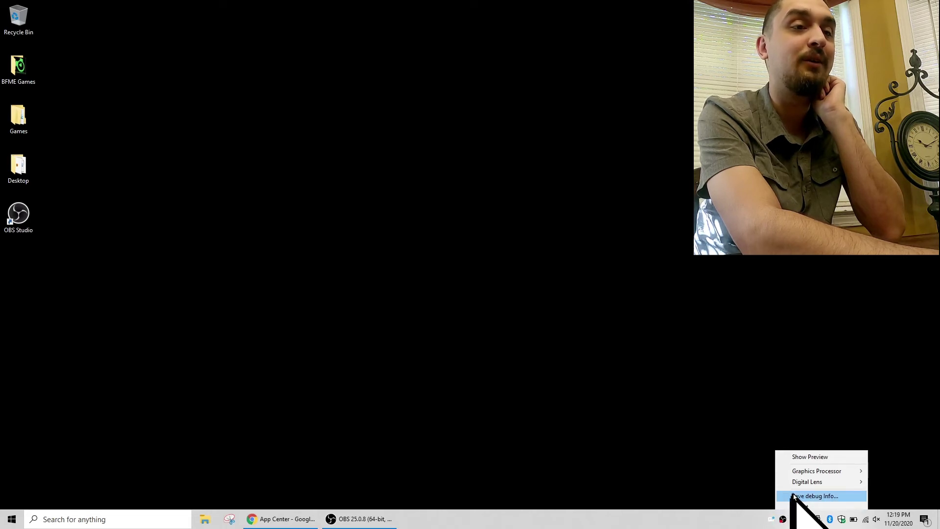
mouse_move(808, 472)
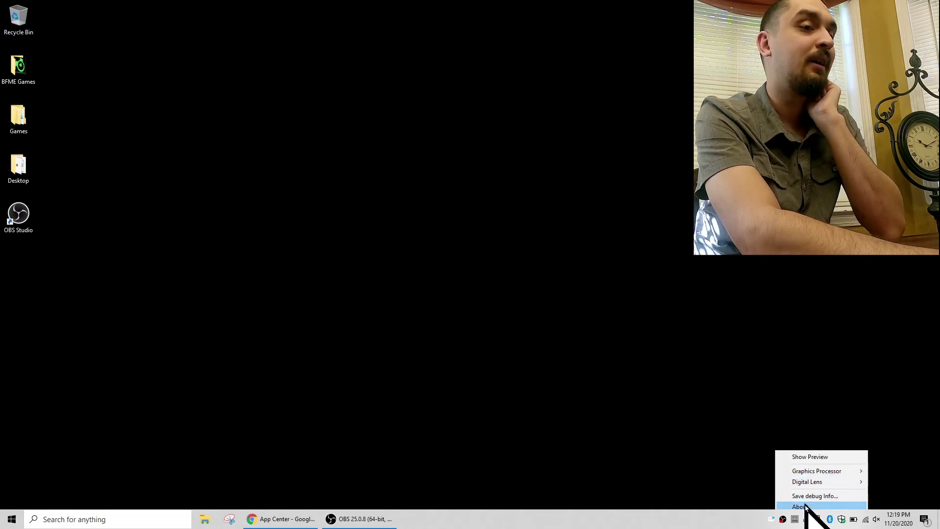
left_click(813, 456)
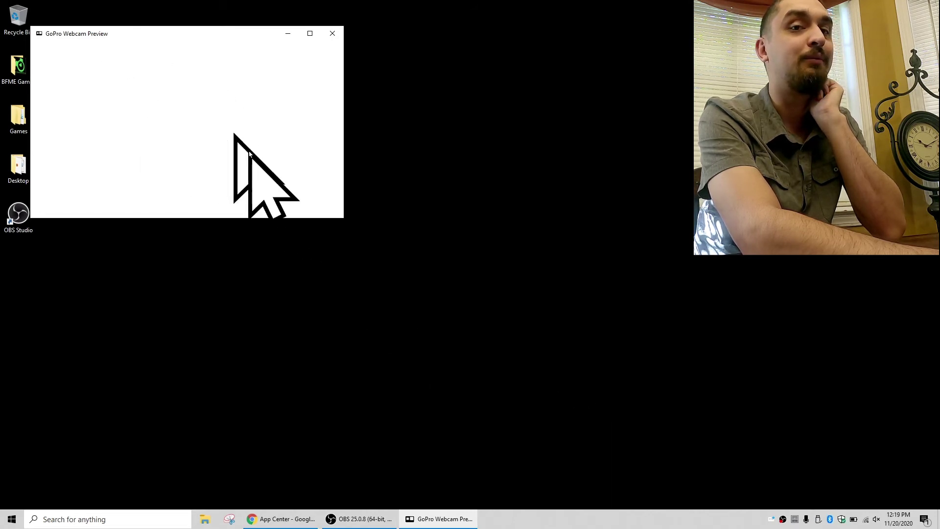
left_click_drag(341, 216, 519, 311)
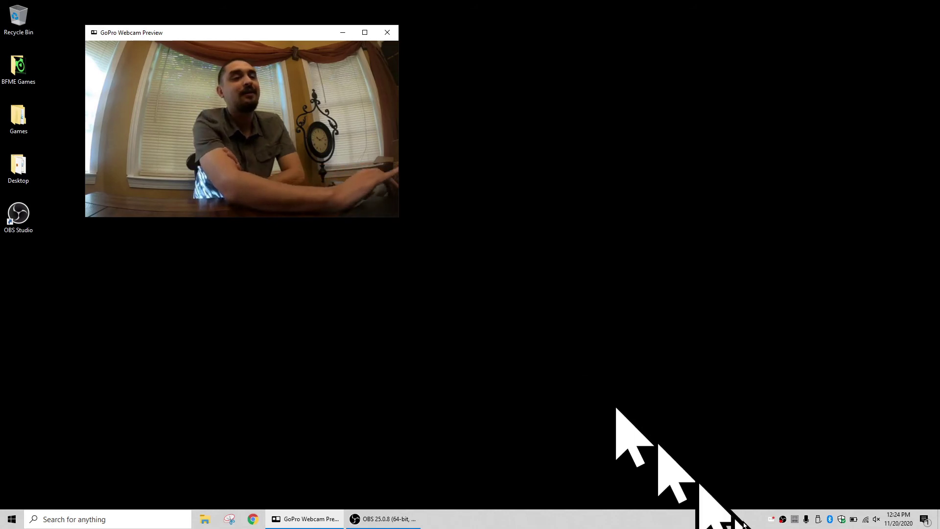
right_click(772, 522)
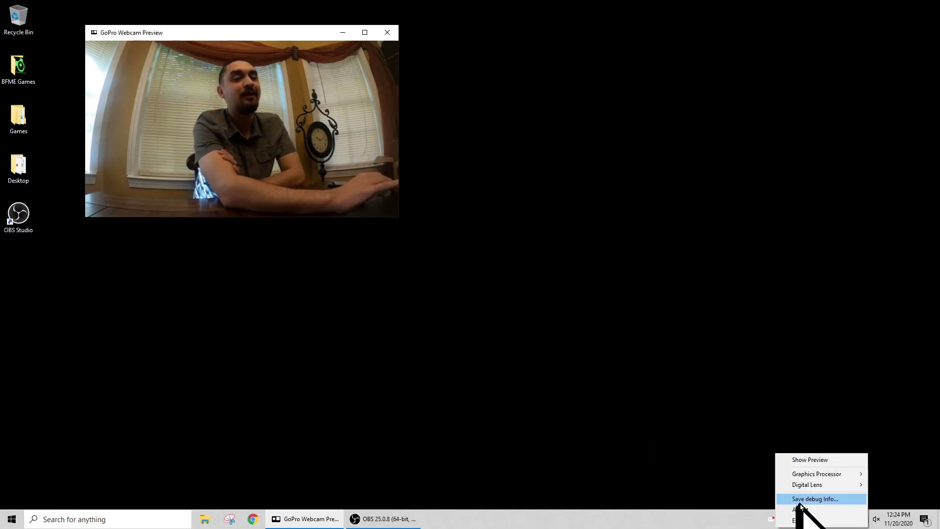
left_click(707, 457)
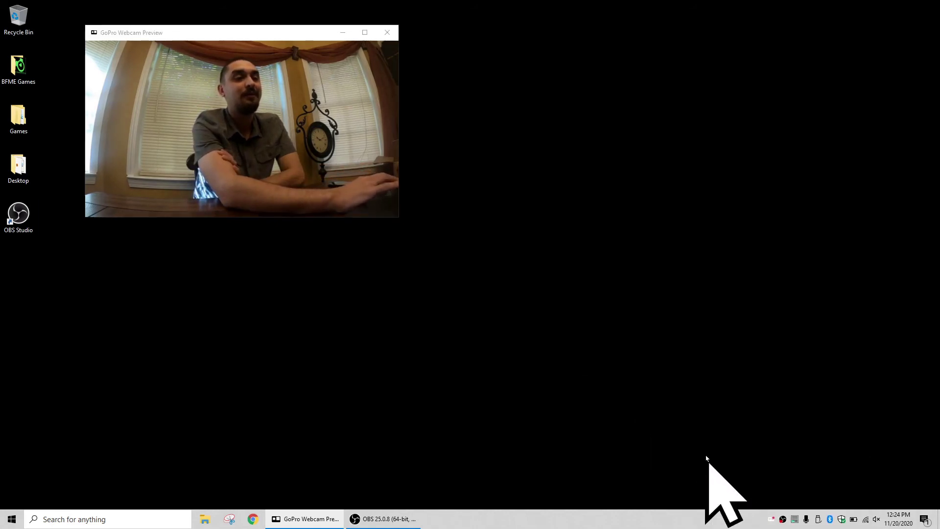